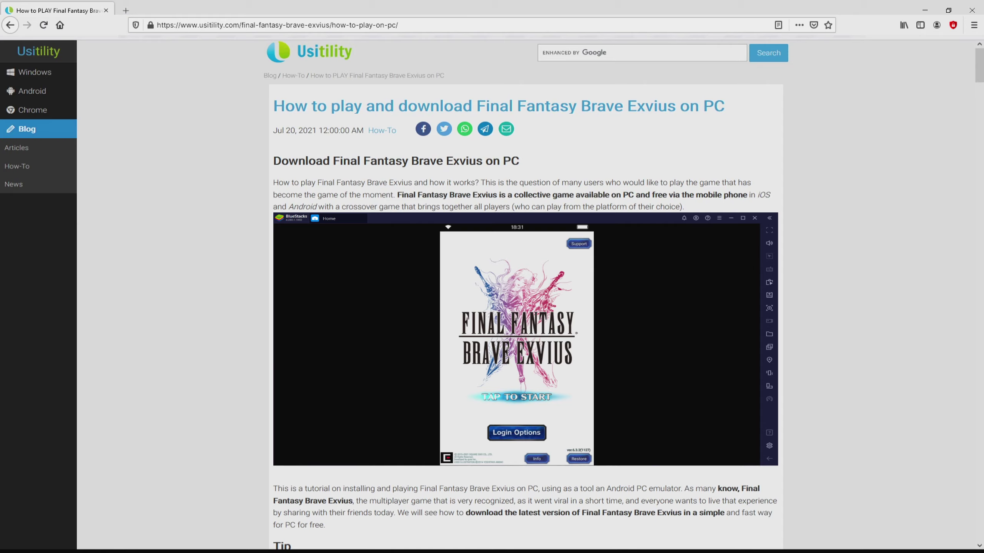
- Open the BlueStacks page for Final Fantasy Brave Exvius from the Usitility article, review it, and get the BlueStacks installer
{"action": "scroll", "coordinate": [526, 295], "scroll_direction": "down", "scroll_amount": 5}
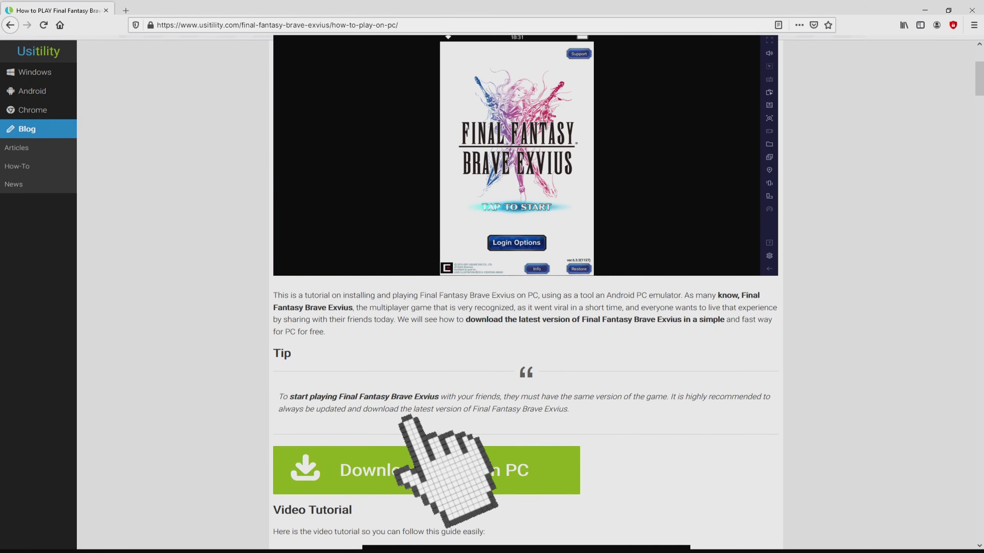
{"action": "left_click", "coordinate": [426, 470]}
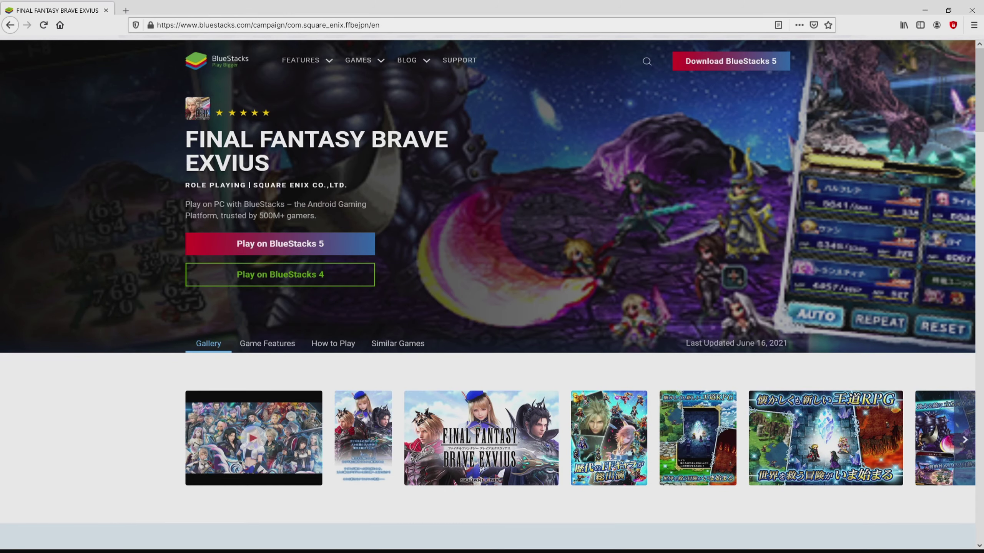
{"action": "scroll", "coordinate": [492, 294], "scroll_direction": "down", "scroll_amount": 15}
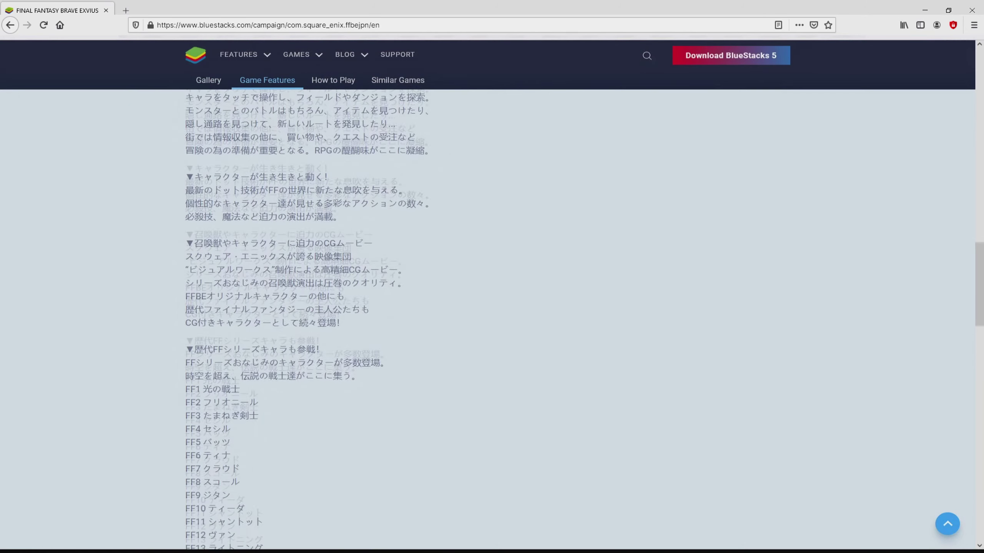
{"action": "scroll", "coordinate": [492, 294], "scroll_direction": "down", "scroll_amount": 5}
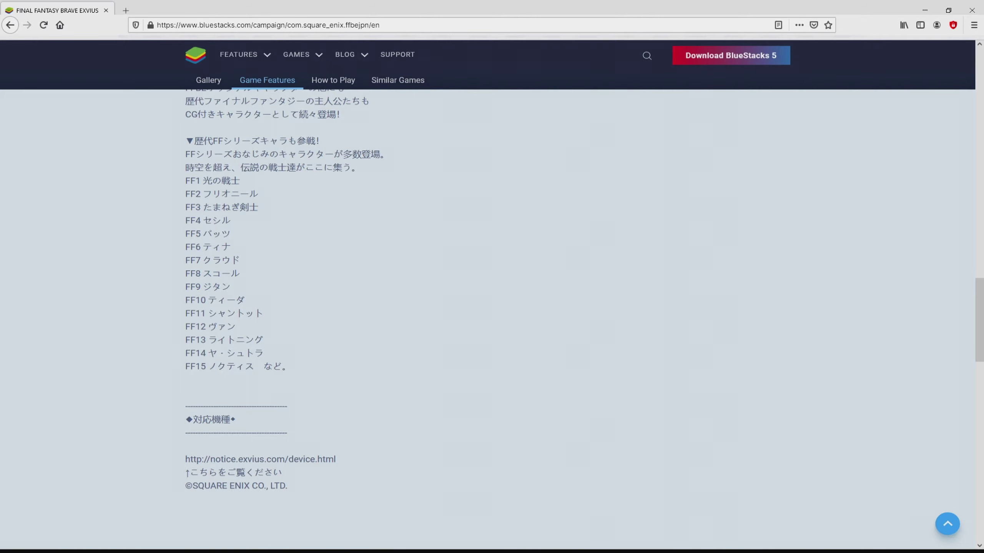
{"action": "scroll", "coordinate": [492, 294], "scroll_direction": "up", "scroll_amount": 20}
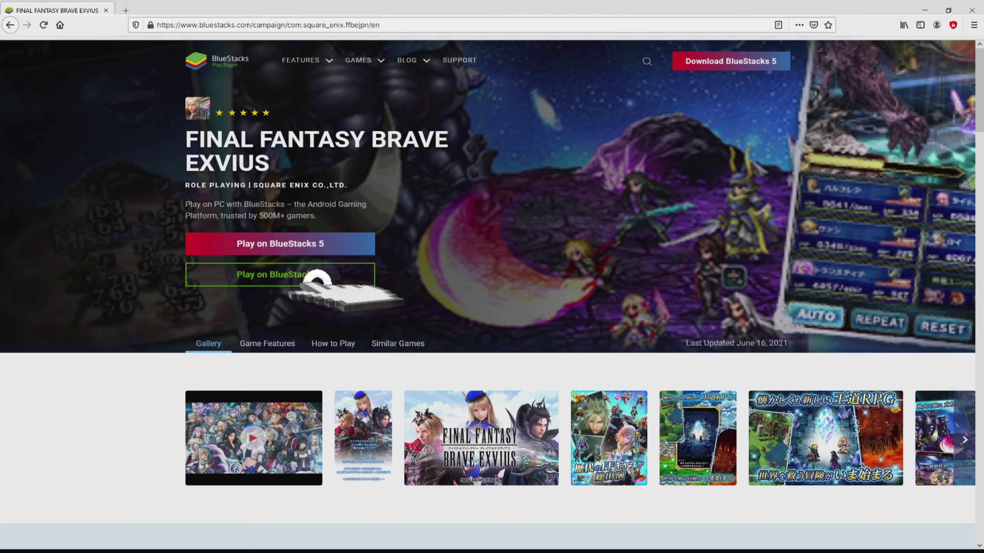
{"action": "left_click", "coordinate": [304, 246]}
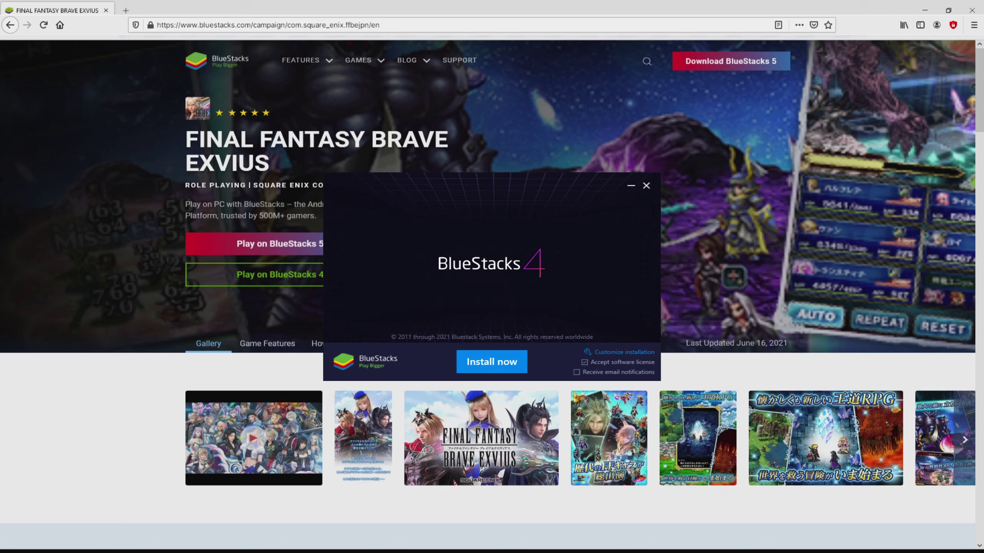
- Show the desktop, check the custom installation data path, and install BlueStacks 4 with the default location
{"action": "key", "text": "super+d"}
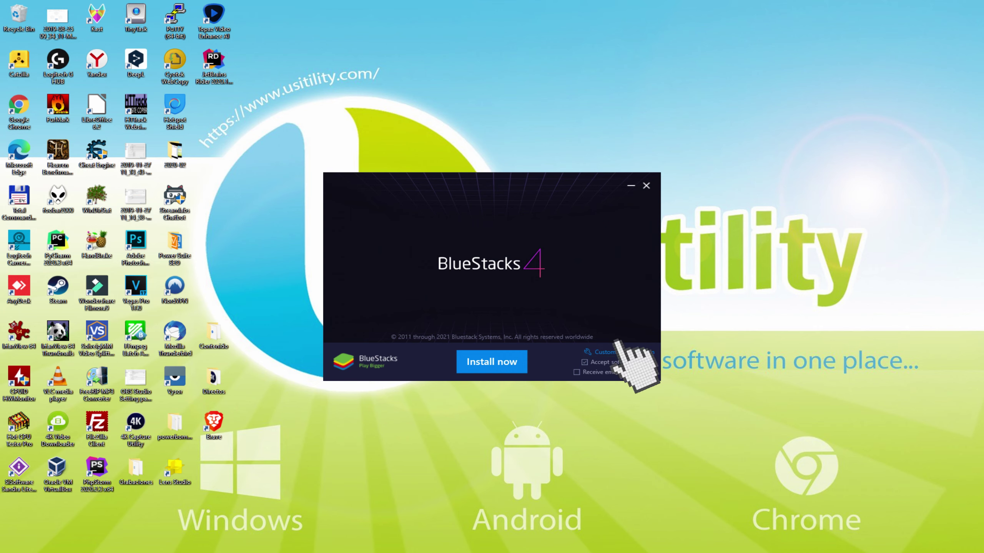
{"action": "left_click", "coordinate": [624, 352]}
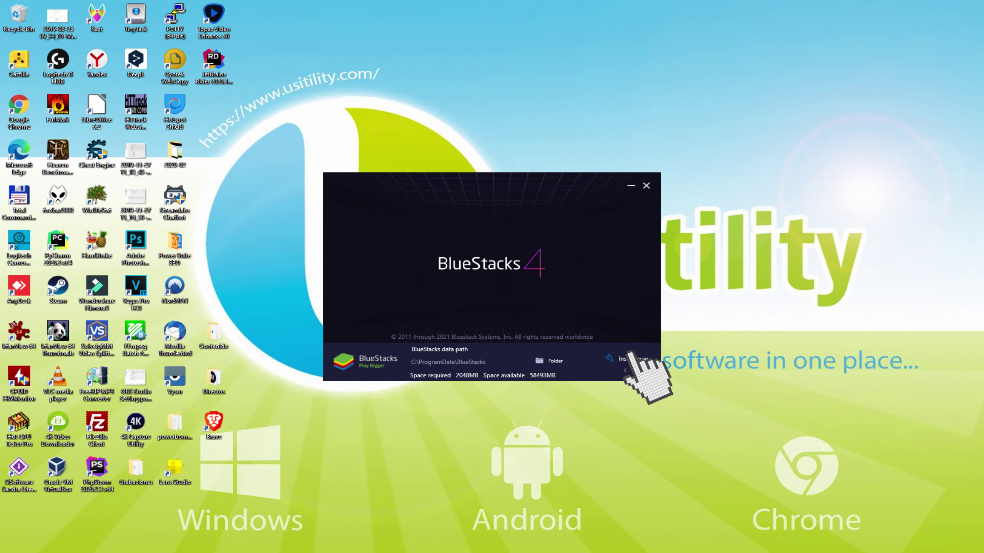
{"action": "left_click", "coordinate": [624, 370]}
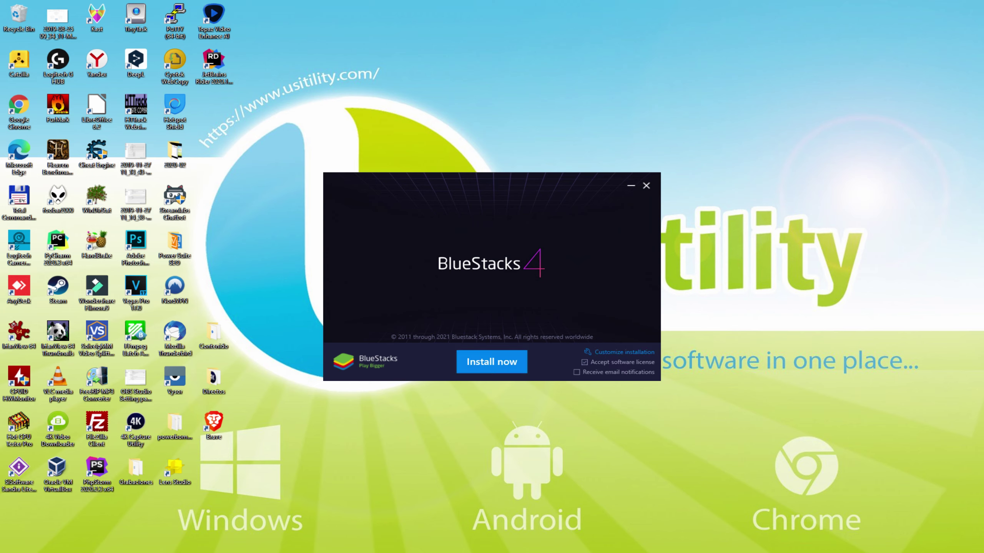
{"action": "left_click", "coordinate": [484, 355]}
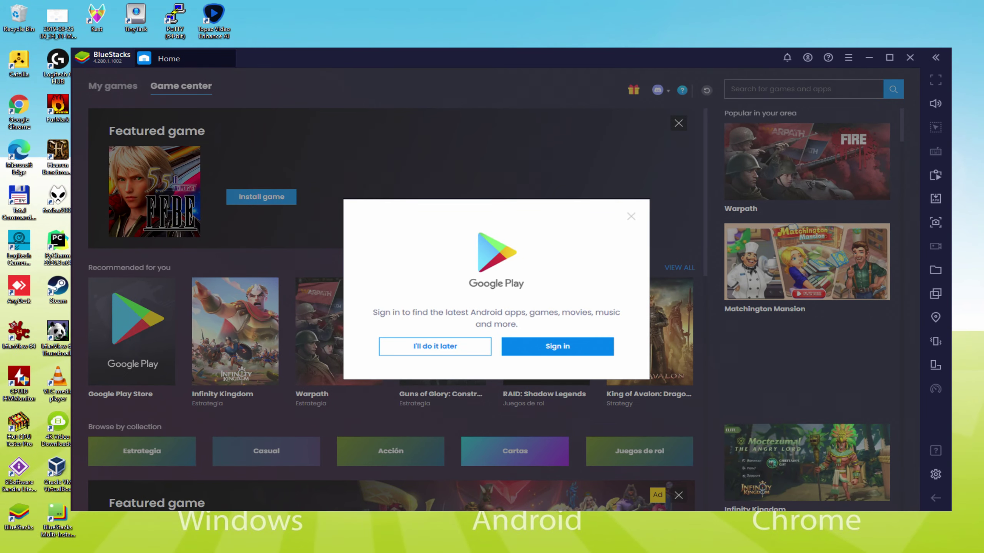
- Sign in to Google Play, agree to the terms, and accept the Google services with Google Drive backup turned off
{"action": "left_click", "coordinate": [567, 346]}
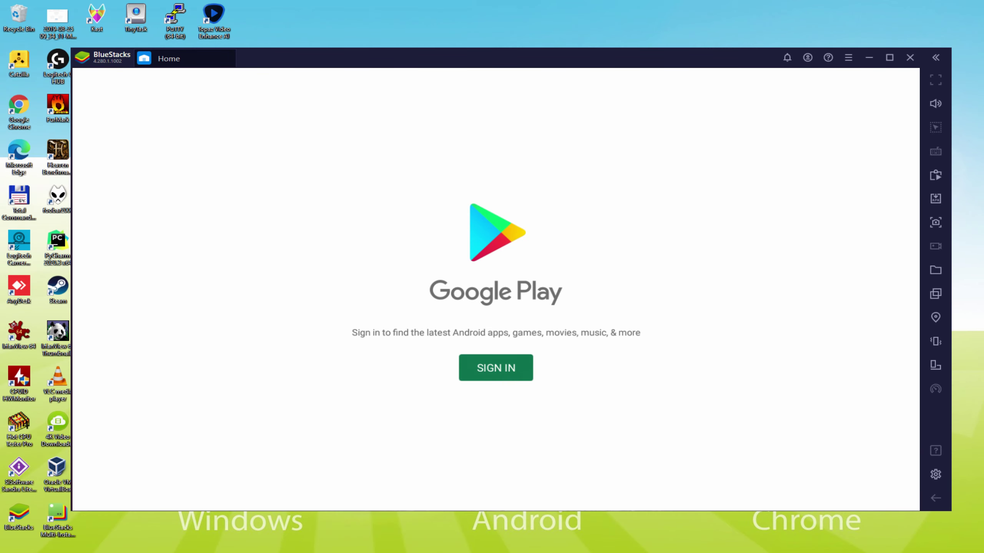
{"action": "left_click", "coordinate": [495, 364]}
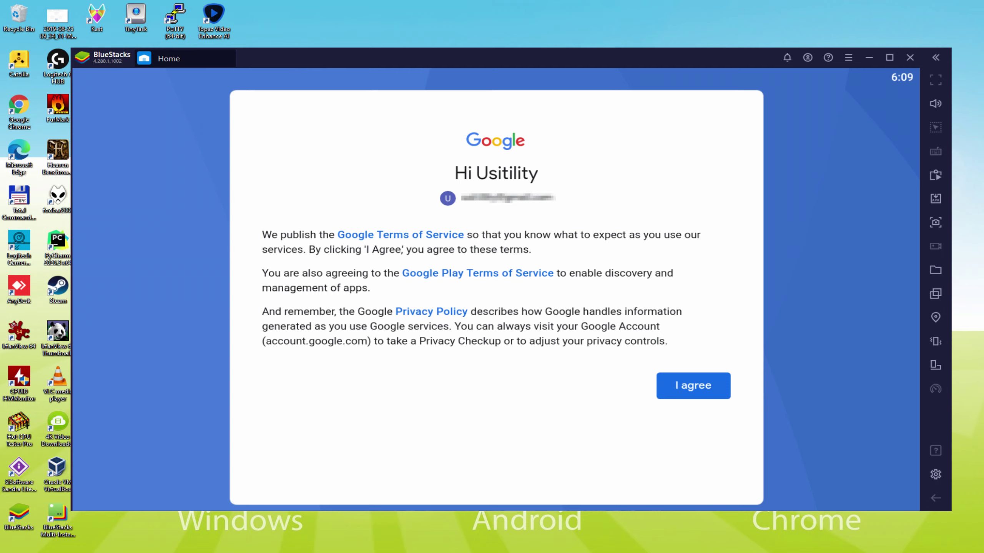
{"action": "left_click", "coordinate": [682, 384]}
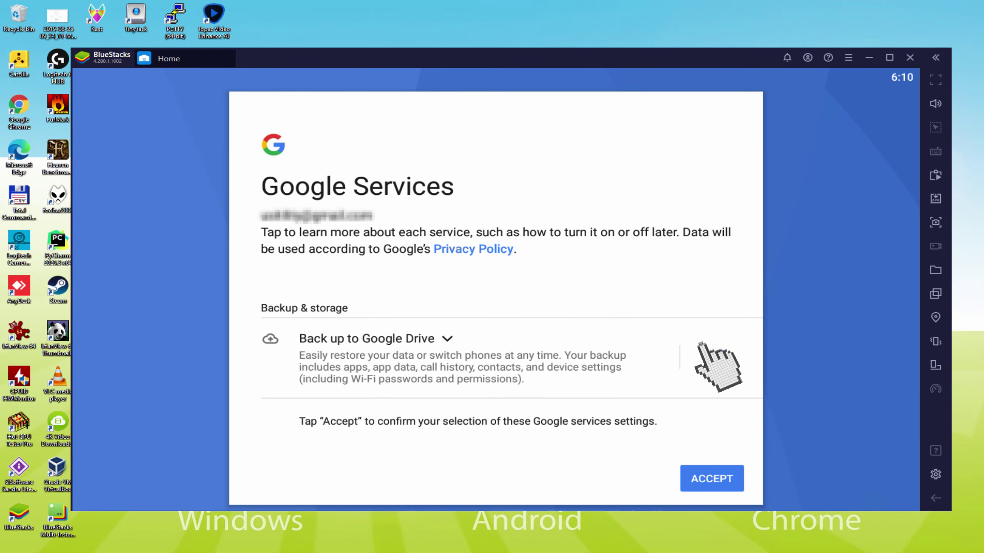
{"action": "left_click", "coordinate": [708, 357]}
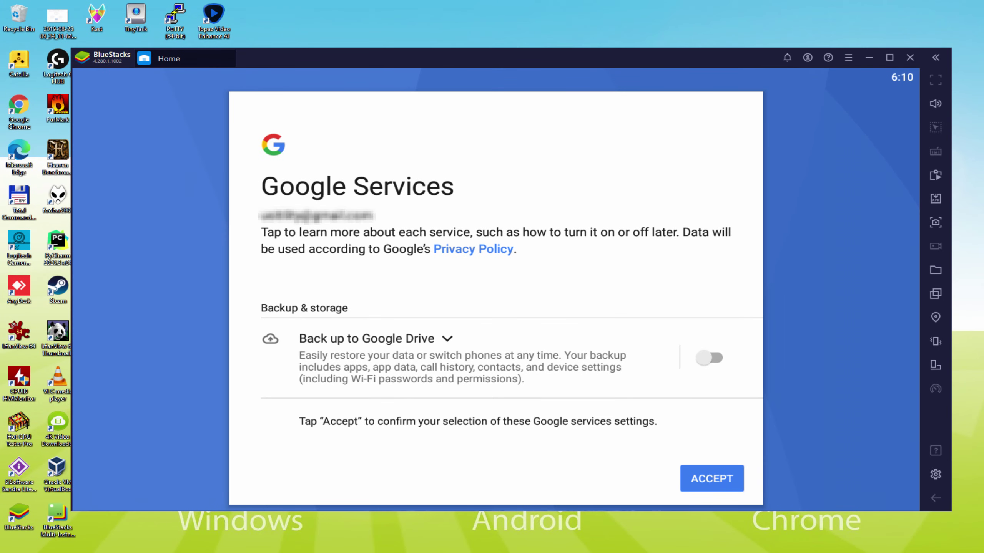
{"action": "left_click", "coordinate": [705, 480]}
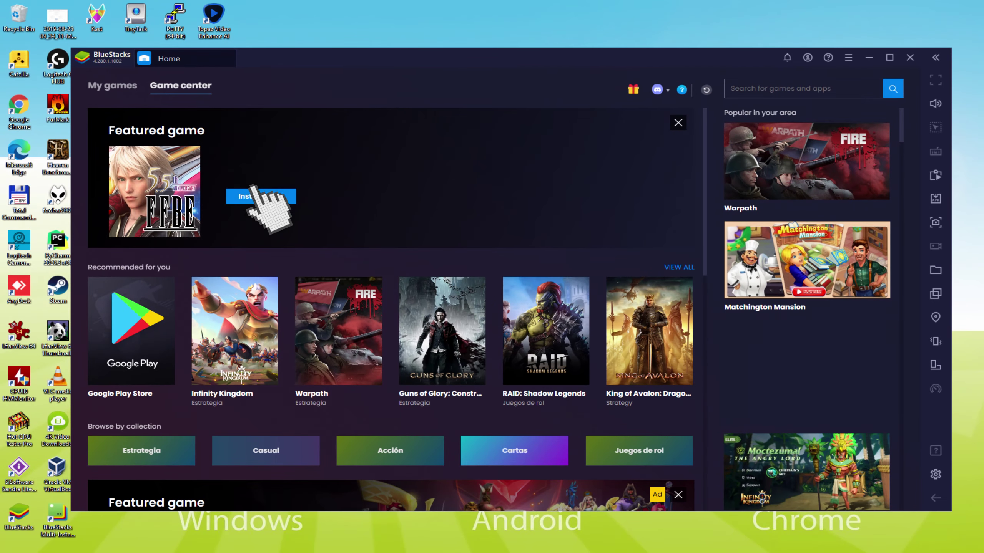
- Install the featured game FINAL FANTASY BRAVE EXVIUS from its store page and launch it from My games
{"action": "left_click", "coordinate": [416, 218]}
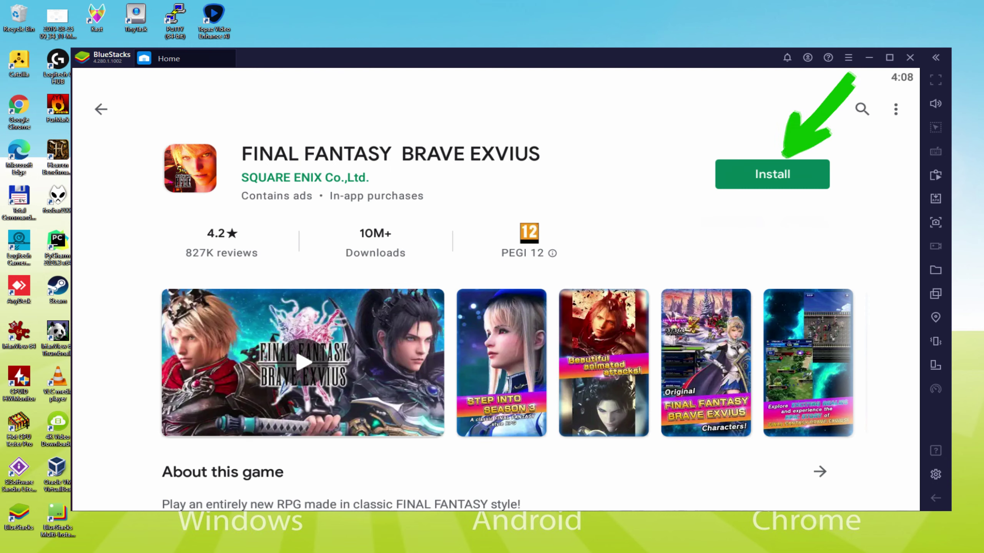
{"action": "left_click", "coordinate": [782, 167]}
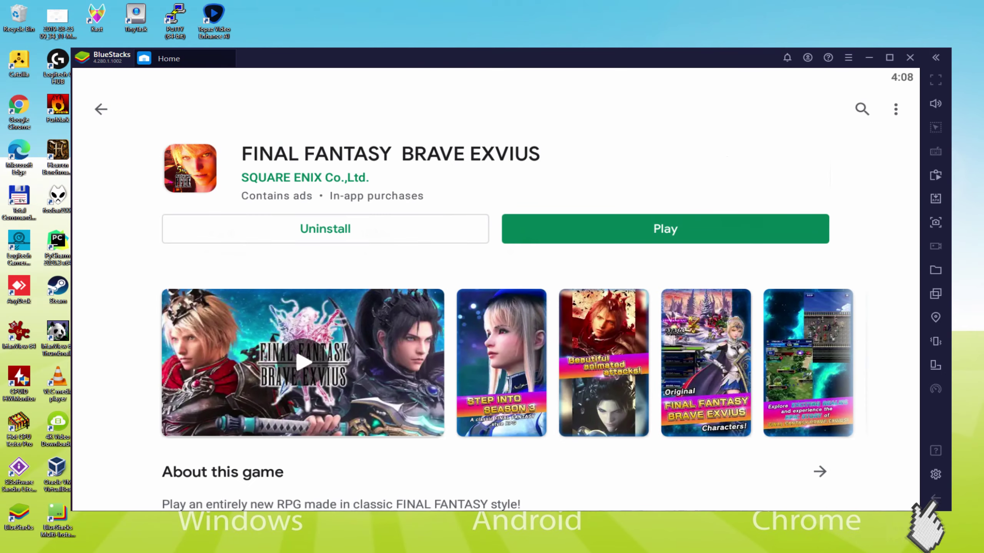
{"action": "left_click", "coordinate": [935, 498]}
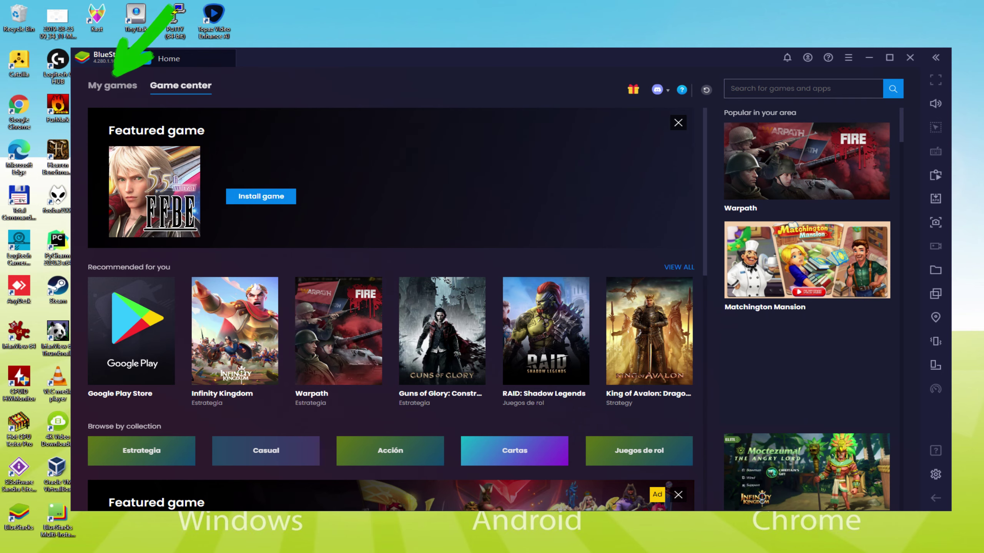
{"action": "left_click", "coordinate": [120, 86]}
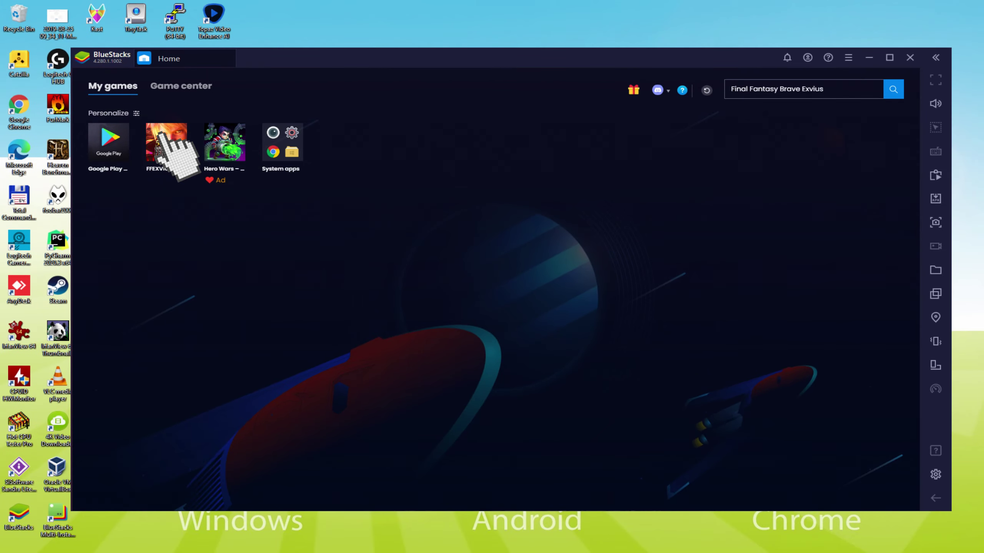
{"action": "left_click", "coordinate": [161, 135]}
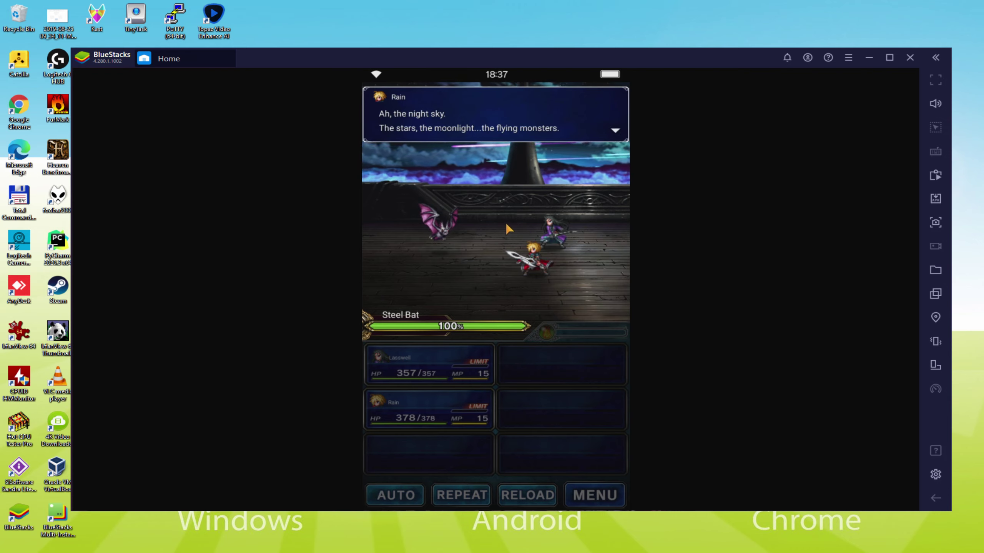
- Advance the first battle's tutorial dialogue and have Rain attack the Steel Bat
{"action": "left_click", "coordinate": [506, 221]}
{"action": "left_click", "coordinate": [509, 229]}
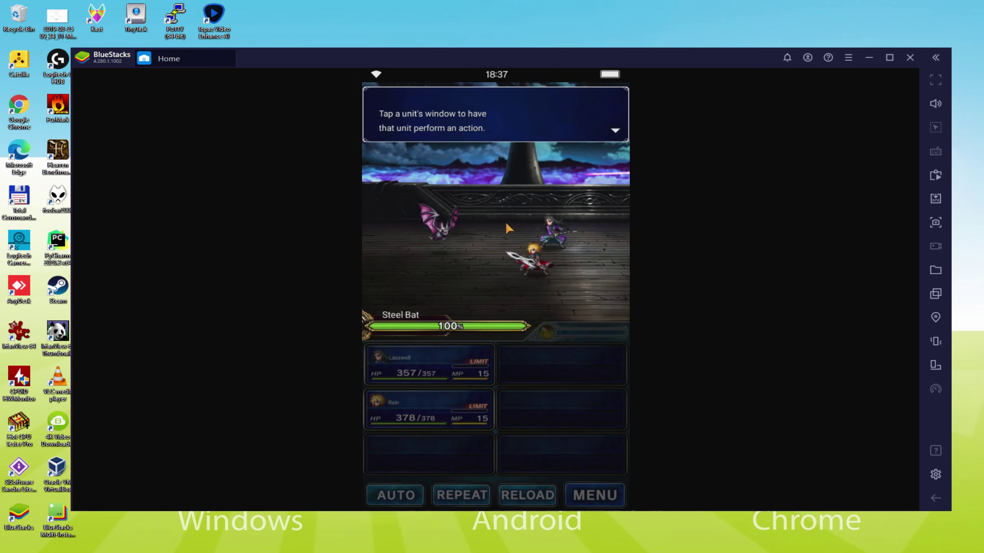
{"action": "left_click", "coordinate": [507, 226]}
{"action": "left_click", "coordinate": [507, 226]}
{"action": "left_click", "coordinate": [466, 412]}
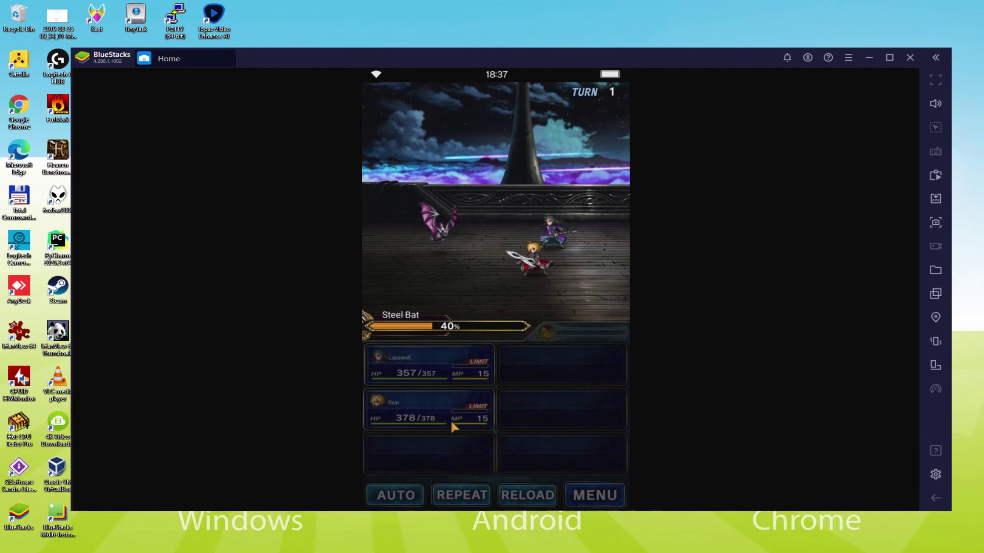
{"action": "left_click", "coordinate": [548, 264]}
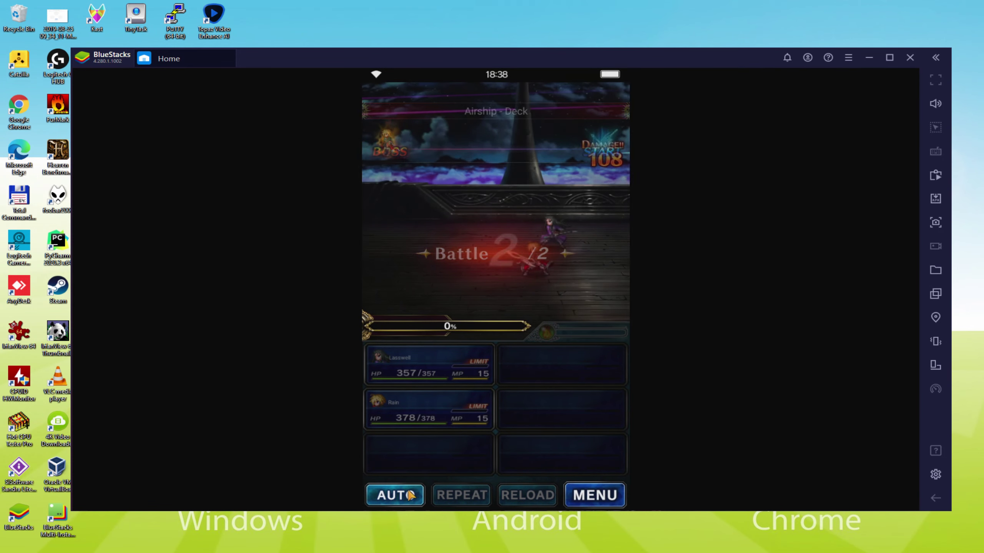
- Attack the Steel Bats of the second battle with Lasswell and Rain, maximizing the emulator window between turns
{"action": "left_click", "coordinate": [468, 377]}
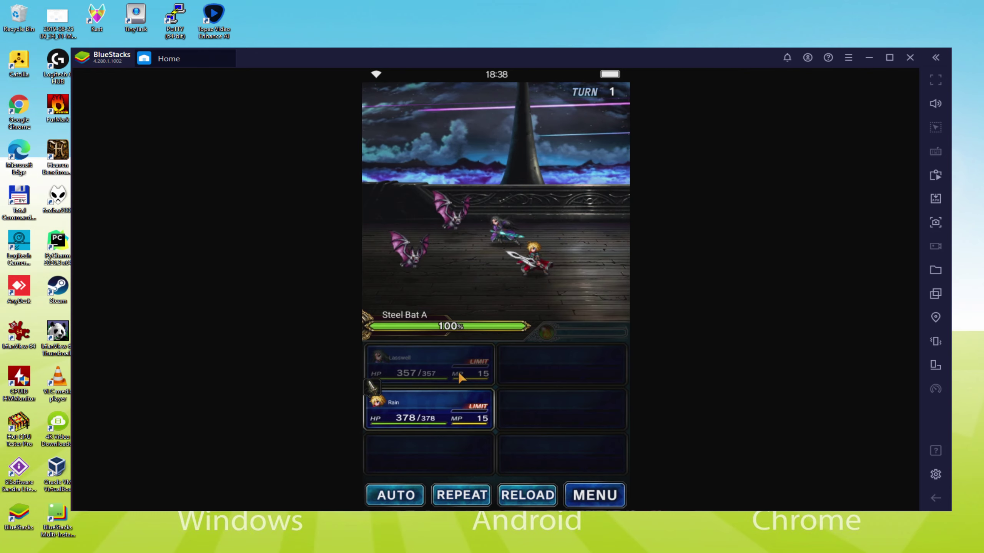
{"action": "left_click", "coordinate": [468, 426]}
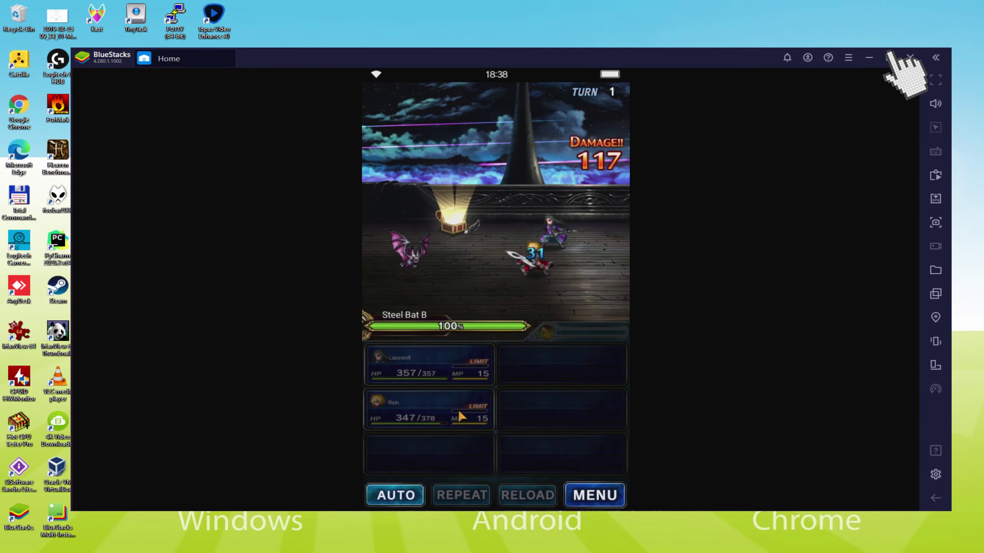
{"action": "left_click", "coordinate": [820, 104]}
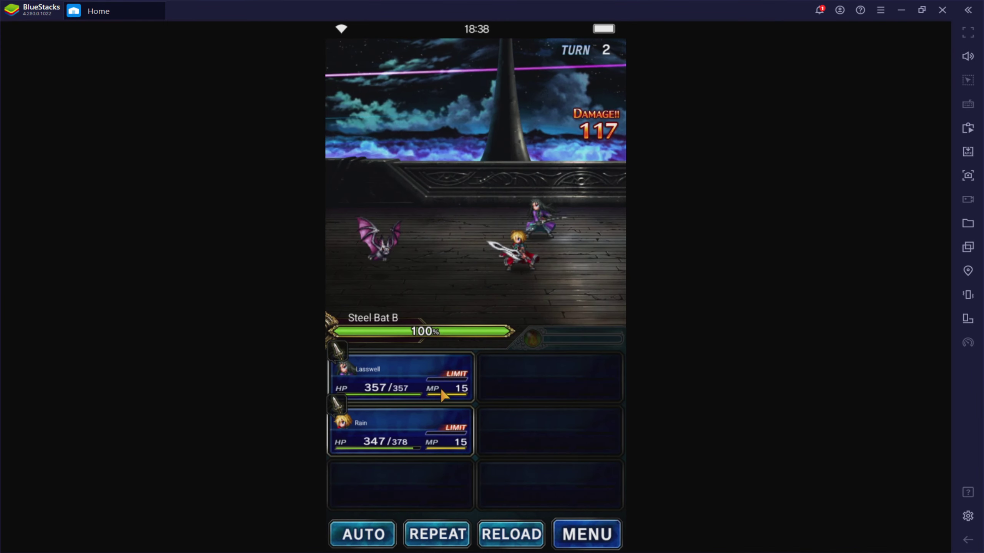
{"action": "left_click", "coordinate": [424, 436]}
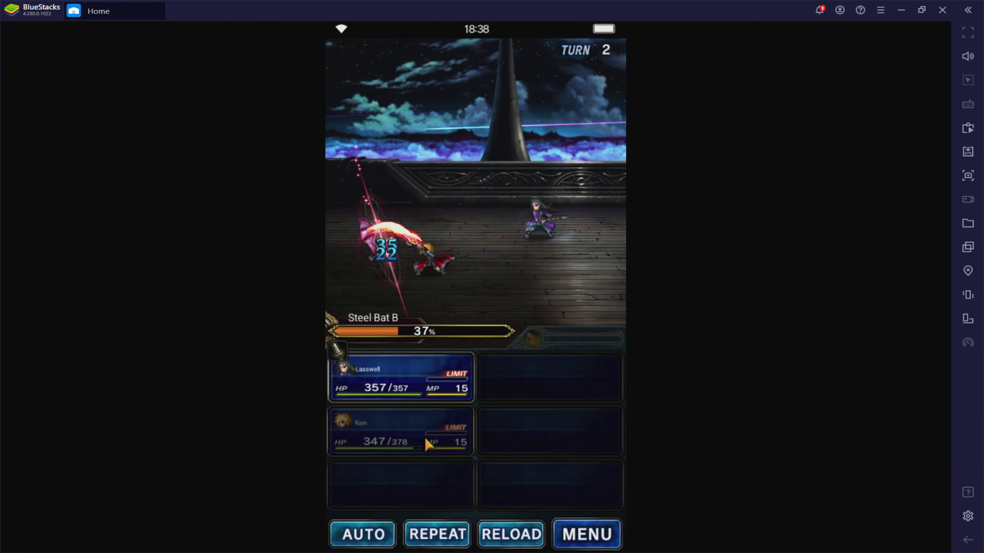
{"action": "left_click", "coordinate": [435, 392]}
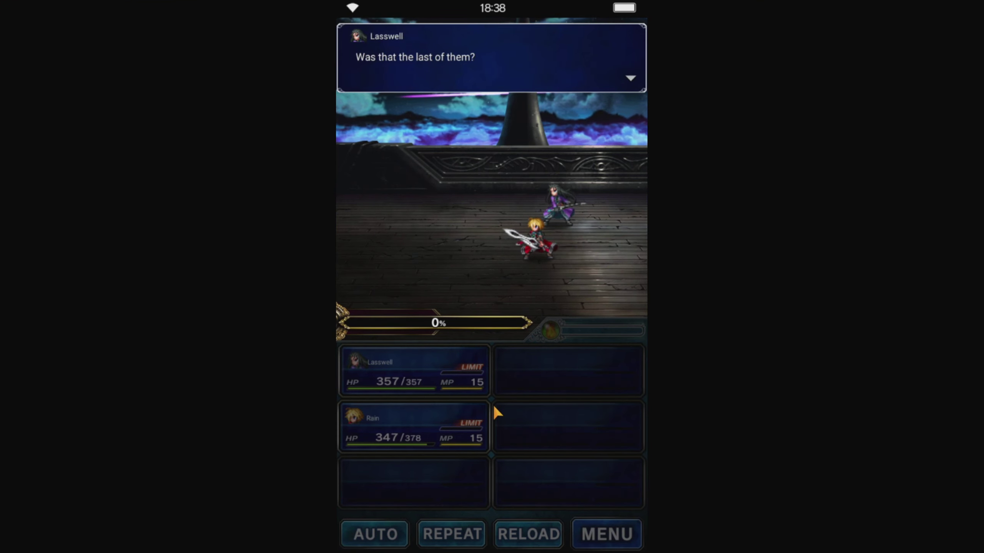
- Advance through the dialogue that follows the airship deck battle
{"action": "left_click", "coordinate": [495, 407]}
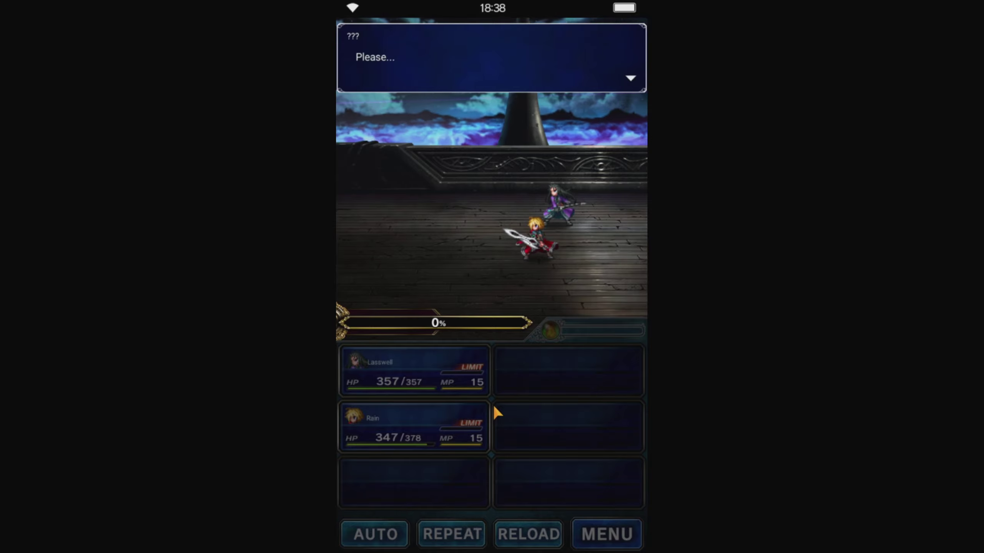
{"action": "left_click", "coordinate": [494, 407]}
{"action": "left_click", "coordinate": [494, 407]}
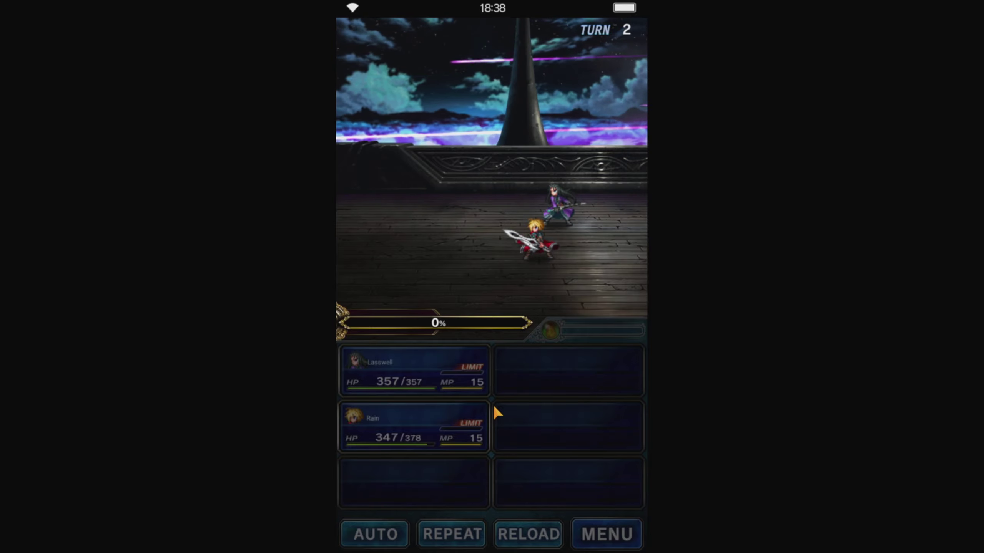
{"action": "left_click", "coordinate": [494, 406]}
{"action": "left_click", "coordinate": [494, 404]}
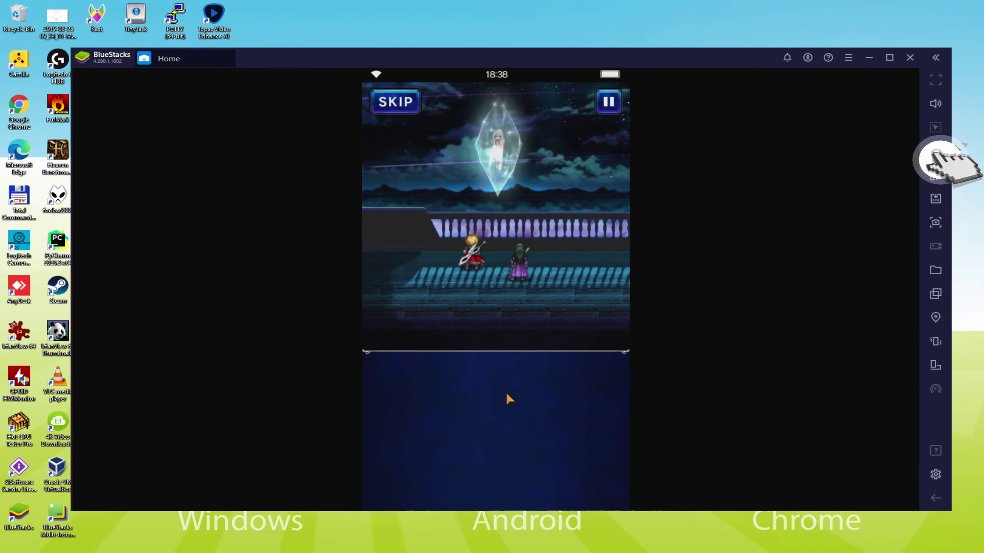
- Examine the control types in the Controls editor and the emulator's Preferences settings, closing each without changes
{"action": "left_click", "coordinate": [939, 157]}
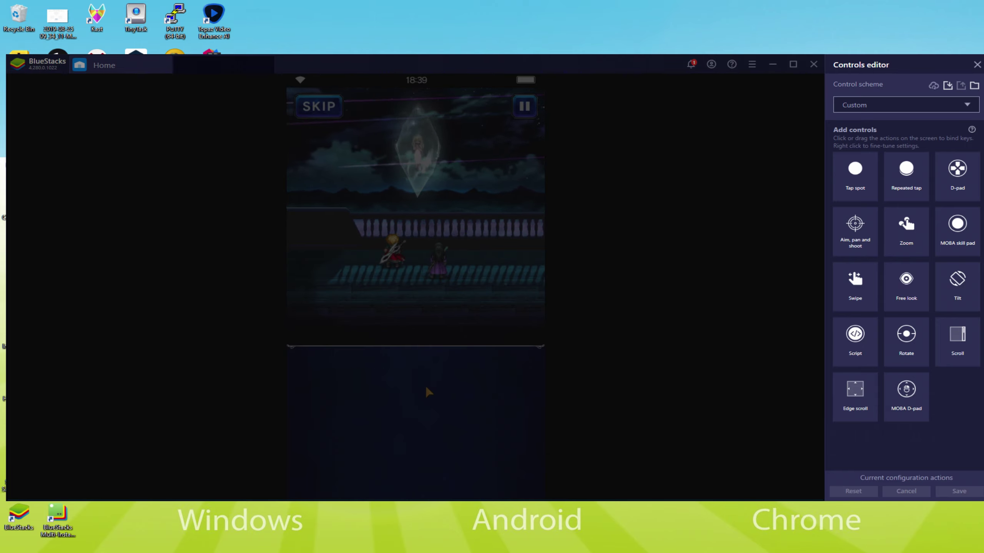
{"action": "left_click", "coordinate": [977, 64]}
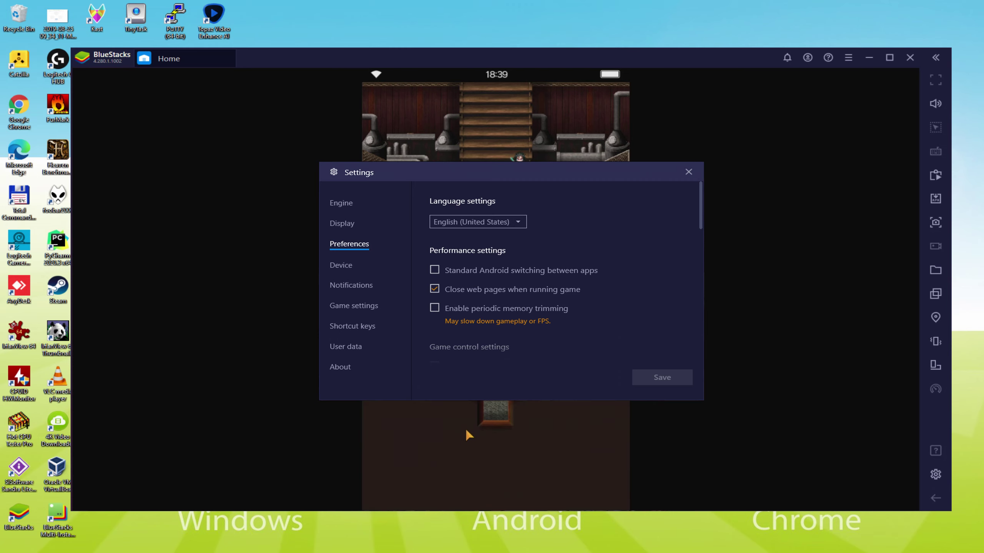
{"action": "key", "text": "Escape"}
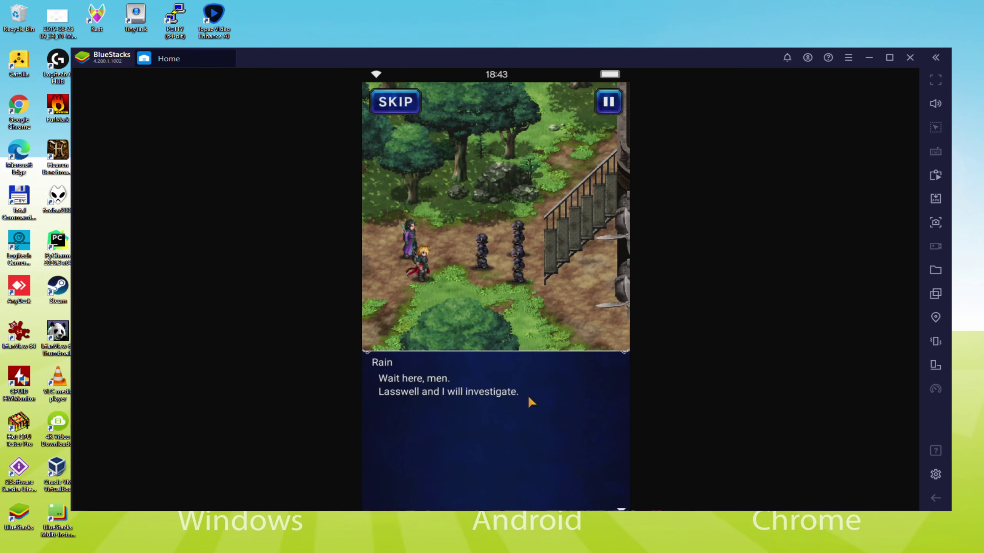
- Advance the forest dialogue between Rain and the Grandshelt soldiers beside the stairs
{"action": "left_click", "coordinate": [532, 402]}
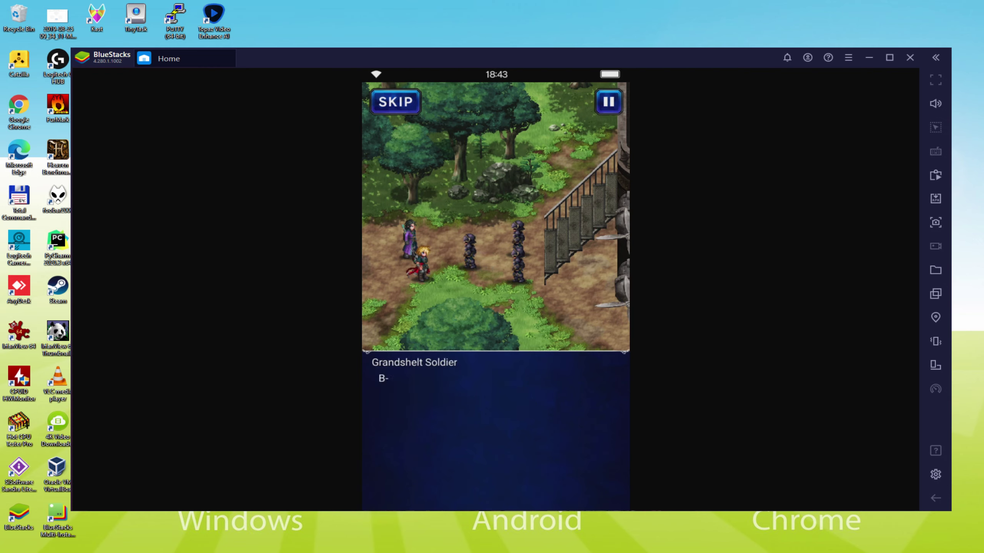
{"action": "left_click", "coordinate": [473, 383]}
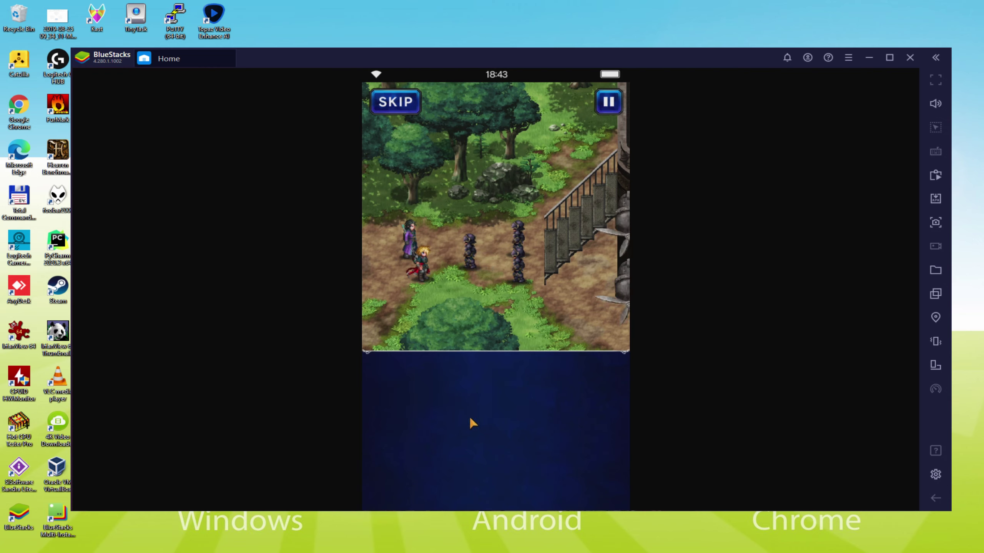
{"action": "left_click", "coordinate": [478, 472]}
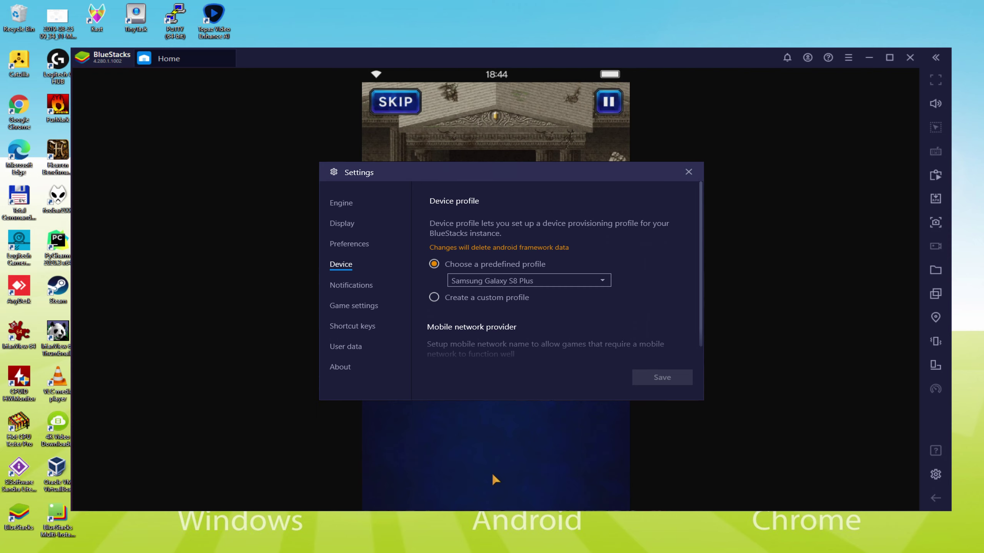
- Close the emulator's device settings and advance Rain and Lasswell's dialogue in front of the ruined temple
{"action": "key", "text": "Escape"}
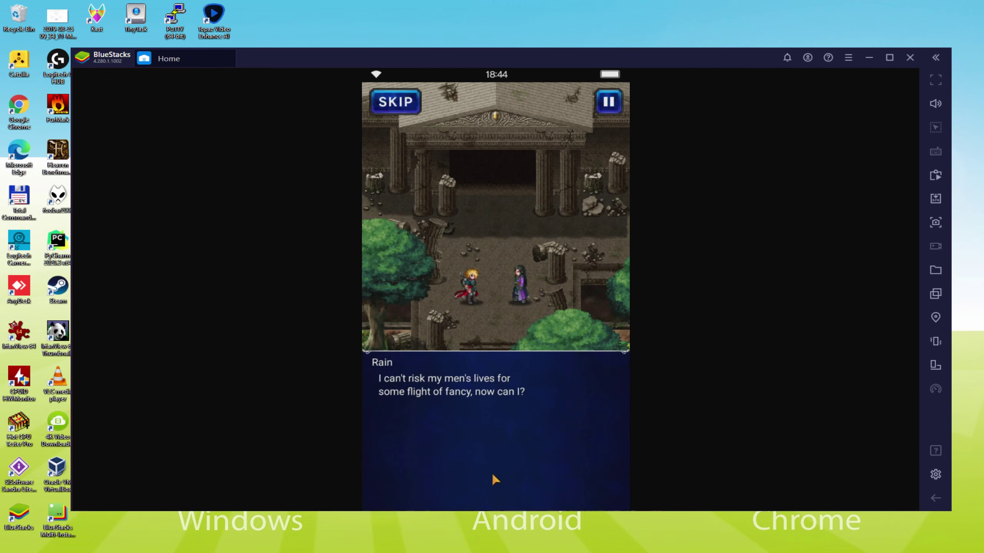
{"action": "left_click", "coordinate": [496, 479]}
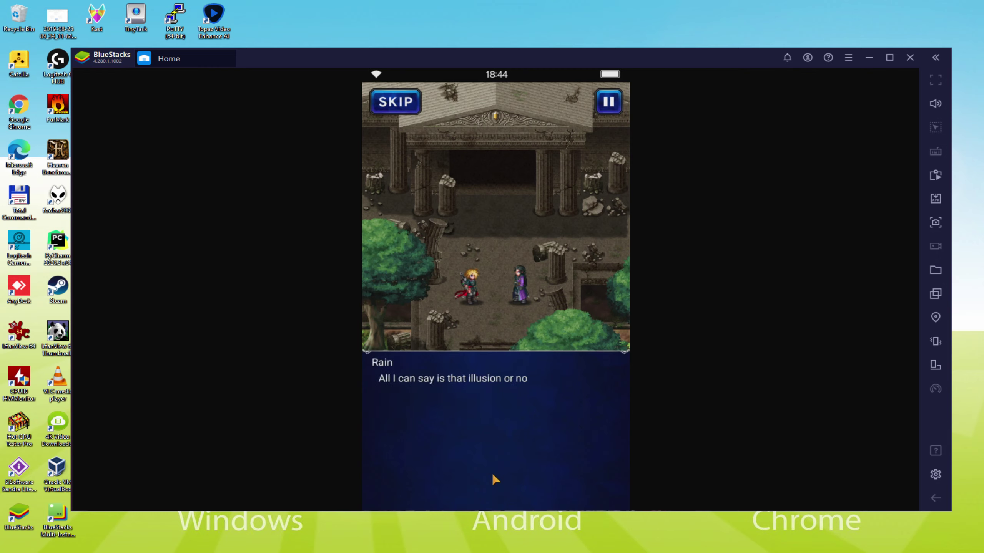
{"action": "left_click", "coordinate": [496, 479]}
{"action": "left_click", "coordinate": [496, 479]}
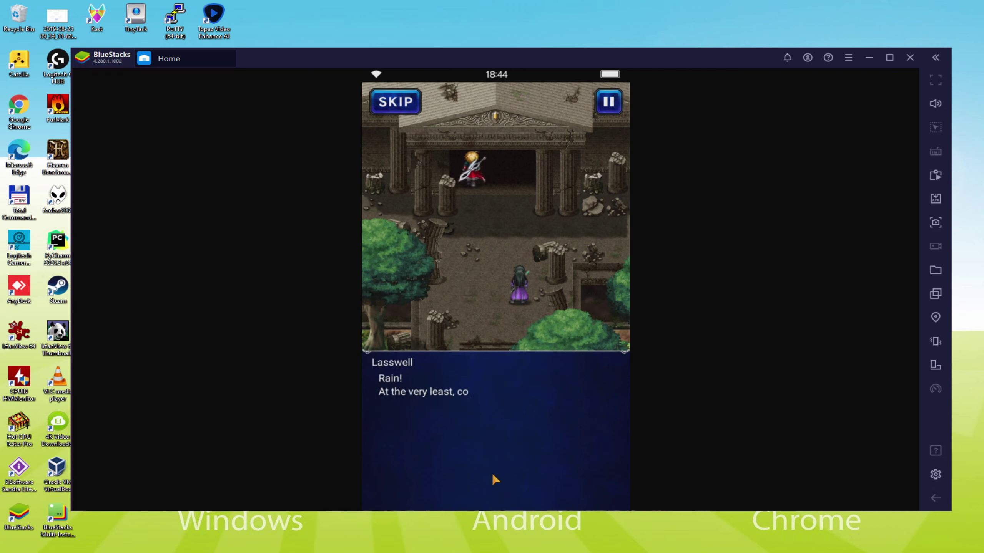
{"action": "left_click", "coordinate": [496, 479]}
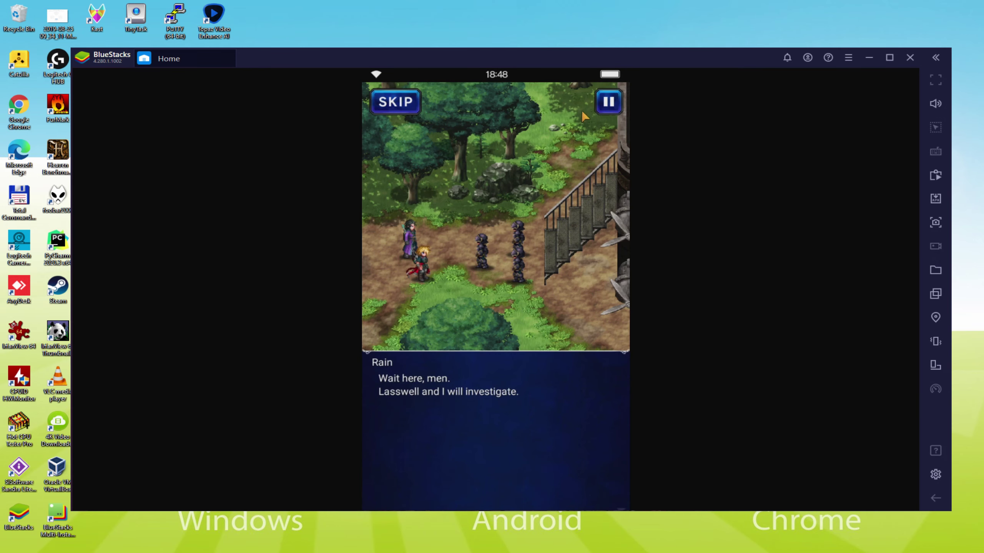
- Pause the story scene and examine the game's Google Play, sound and dialogue options, leaving them without changes
{"action": "left_click", "coordinate": [608, 101]}
{"action": "left_click", "coordinate": [458, 104]}
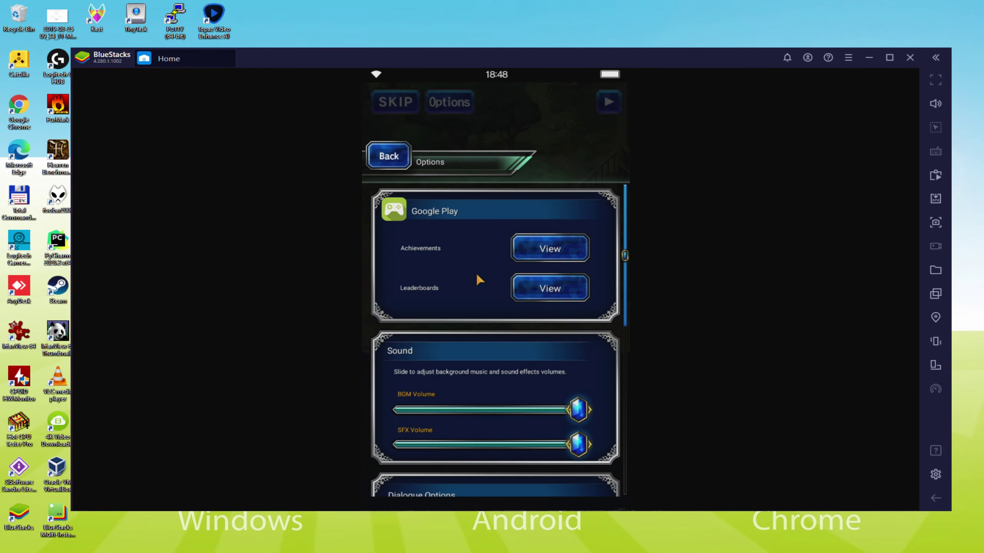
{"action": "left_click_drag", "start_coordinate": [472, 384], "coordinate": [473, 188]}
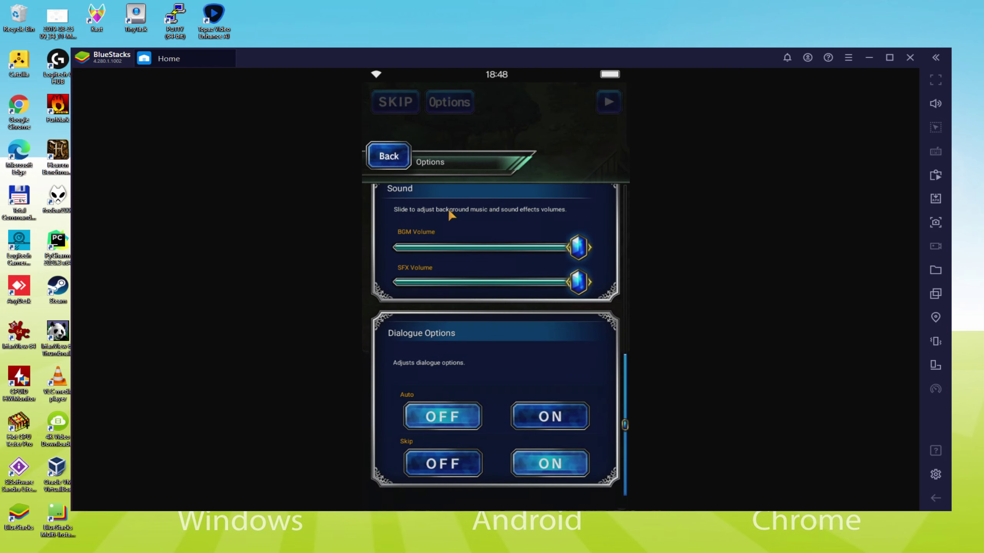
{"action": "left_click_drag", "start_coordinate": [459, 247], "coordinate": [480, 352]}
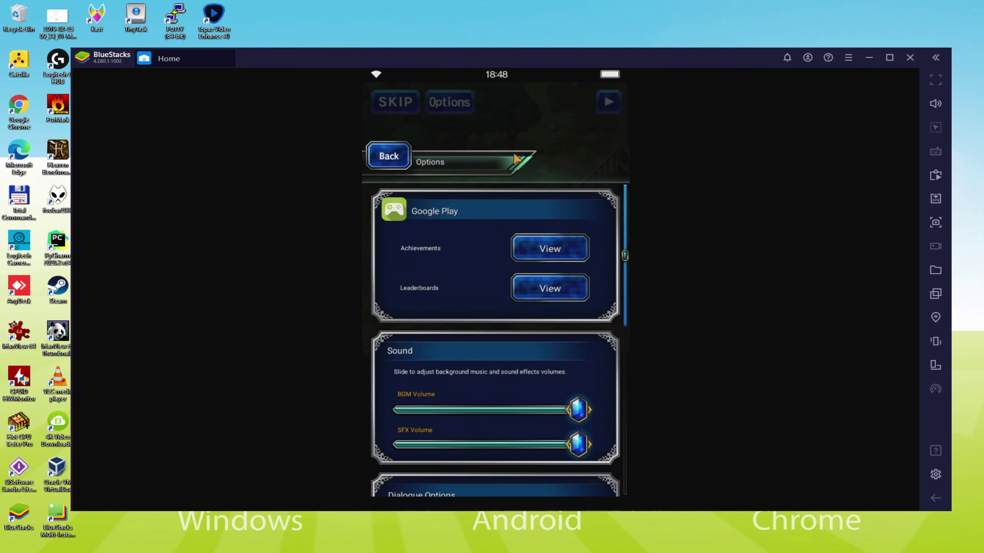
{"action": "left_click", "coordinate": [410, 156]}
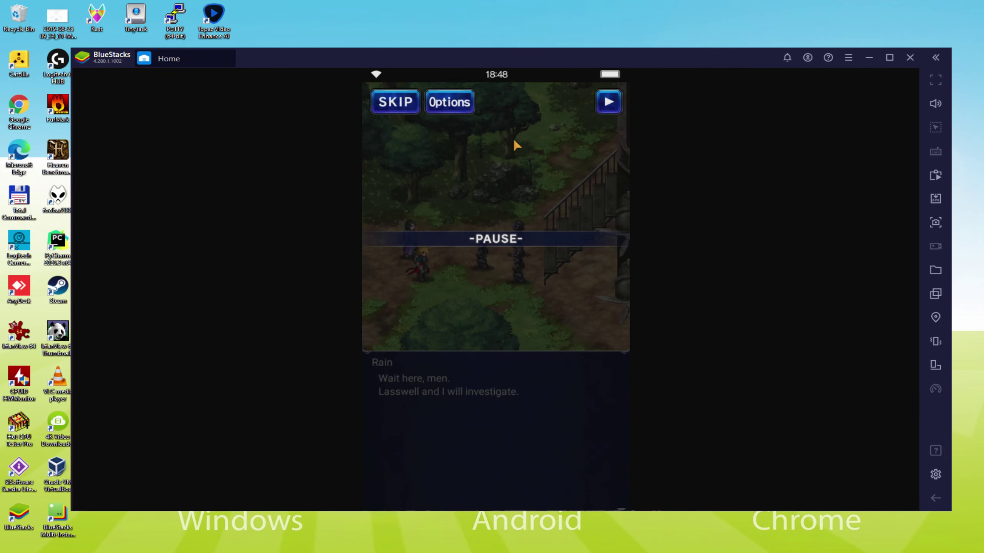